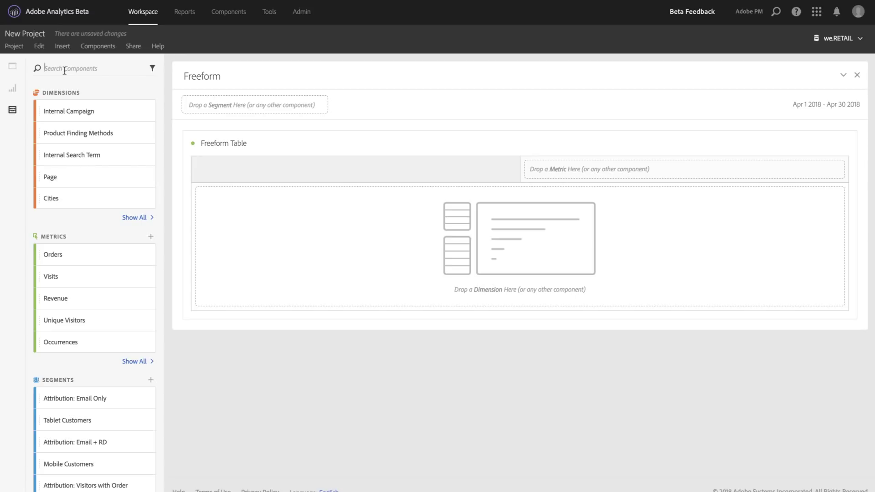
# Add Marketing Channel as rows and Orders (2,194) as the metric, then open the Orders column settings
pyautogui.write('mark')
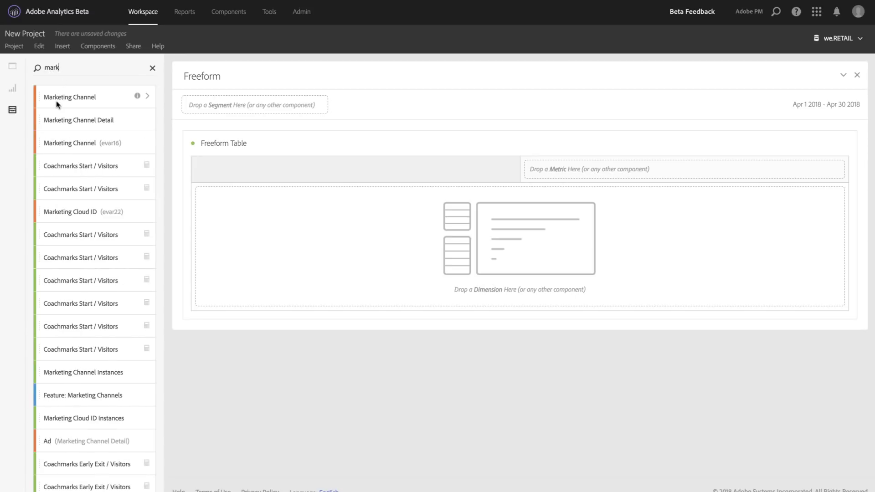
pyautogui.moveTo(56, 104); pyautogui.dragTo(303, 239)
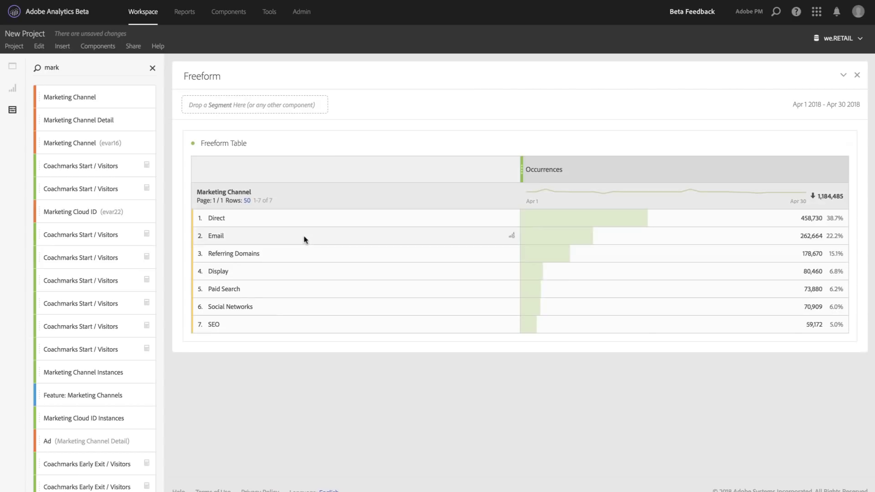
pyautogui.click(152, 68)
pyautogui.moveTo(48, 254); pyautogui.dragTo(633, 170)
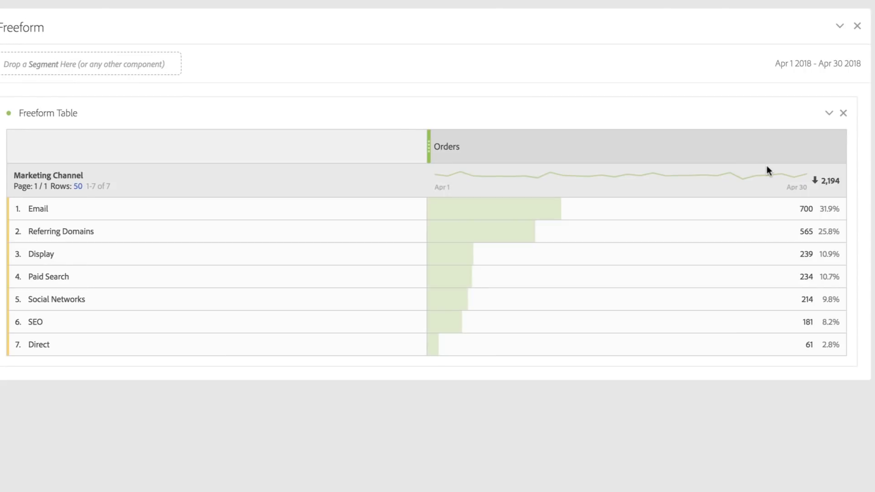
pyautogui.click(824, 147)
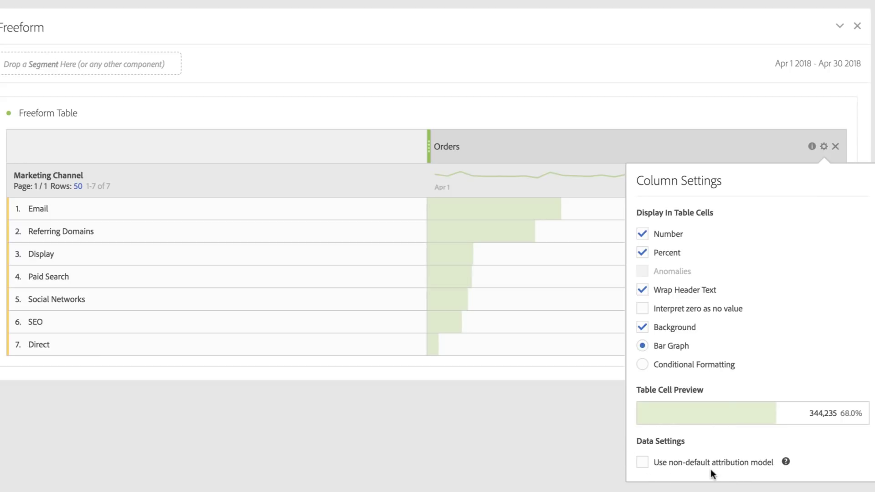
# Enable a non-default attribution model for Orders, starting from Last Touch with Visitor lookback
pyautogui.click(642, 462)
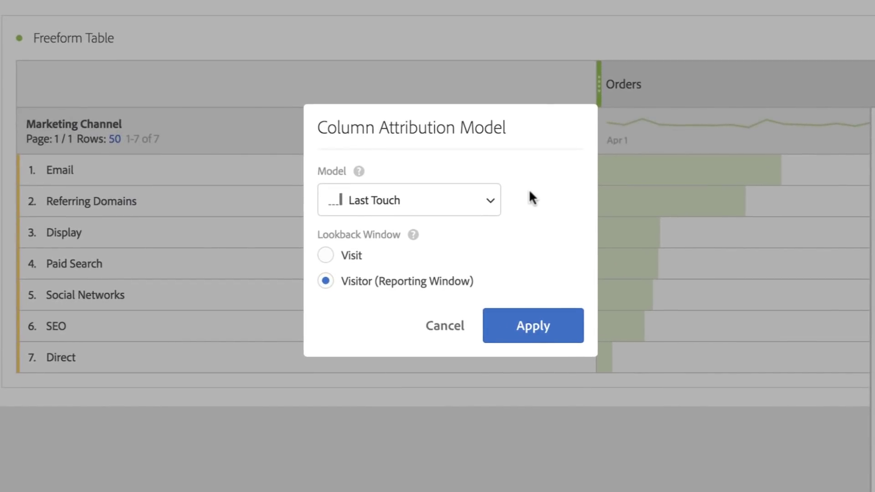
# Pick Time Decay with a 1 Week half-life as the Orders attribution model
pyautogui.click(488, 205)
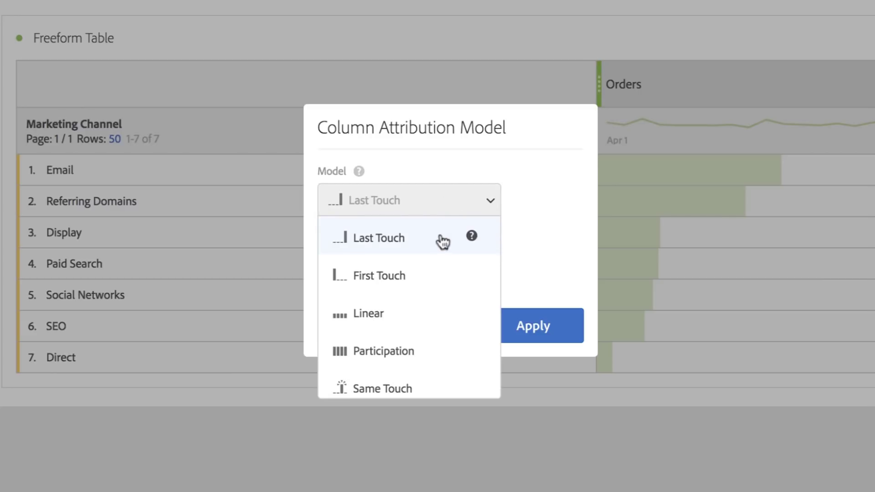
pyautogui.scroll(-1, 438, 273)
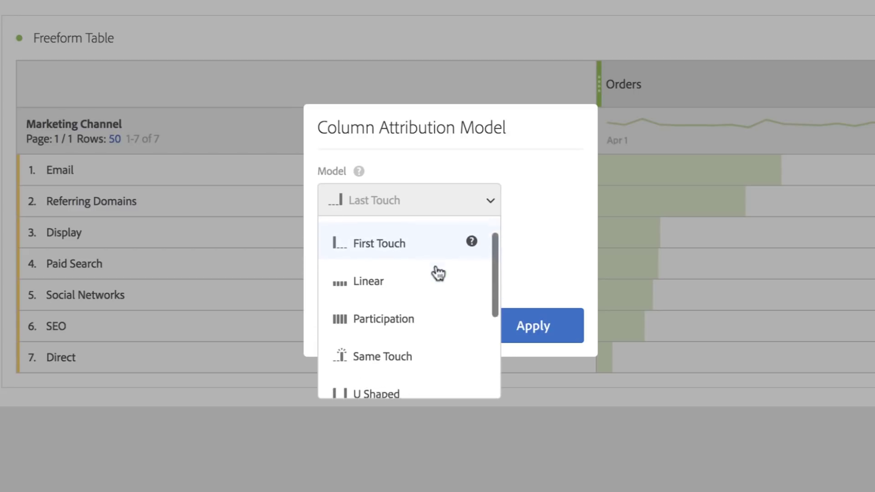
pyautogui.scroll(-1, 435, 271)
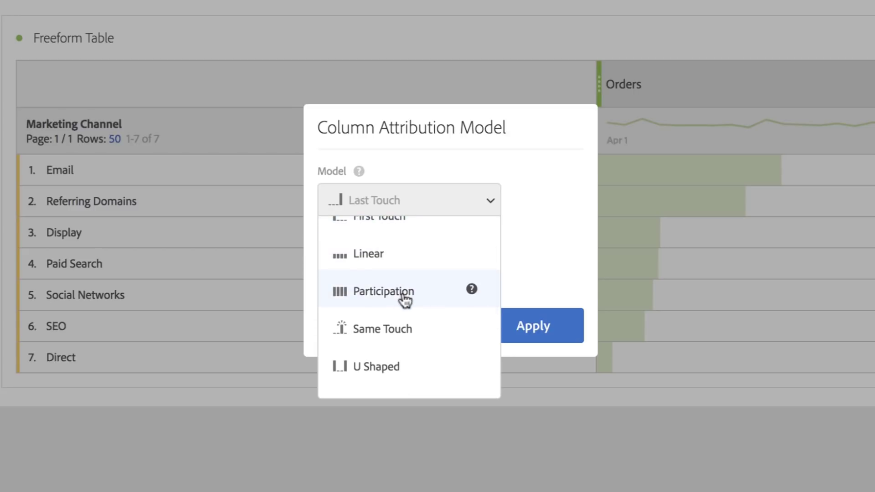
pyautogui.scroll(1, 405, 299)
pyautogui.scroll(-1, 405, 299)
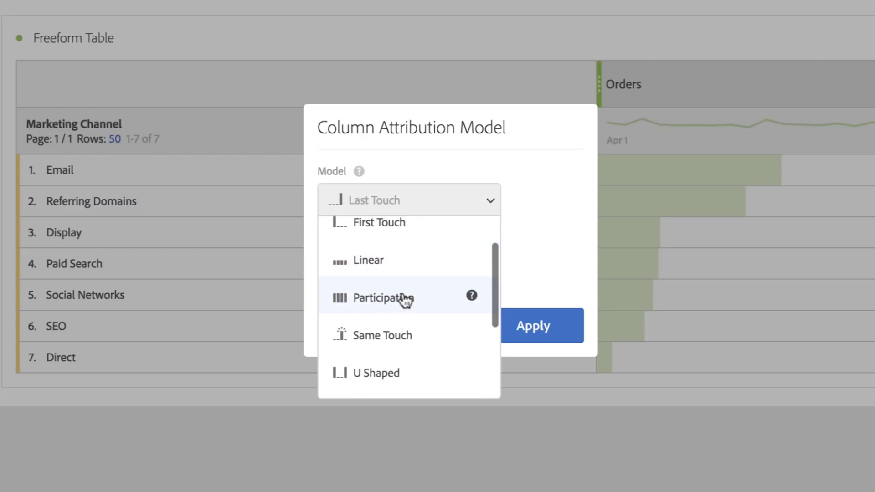
pyautogui.scroll(-1, 405, 300)
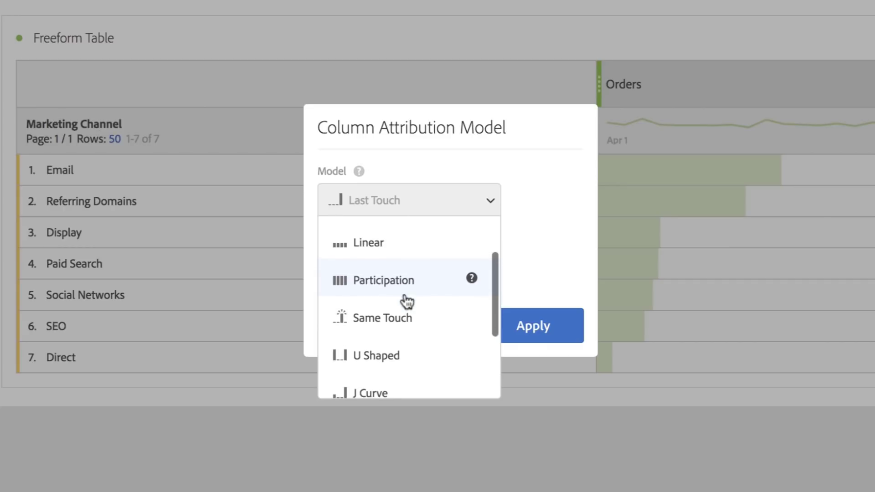
pyautogui.scroll(-2, 407, 301)
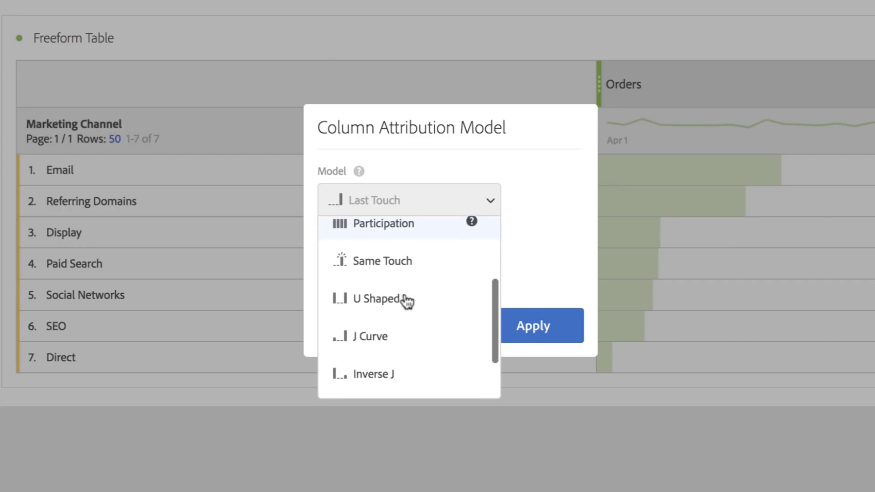
pyautogui.scroll(-1, 407, 301)
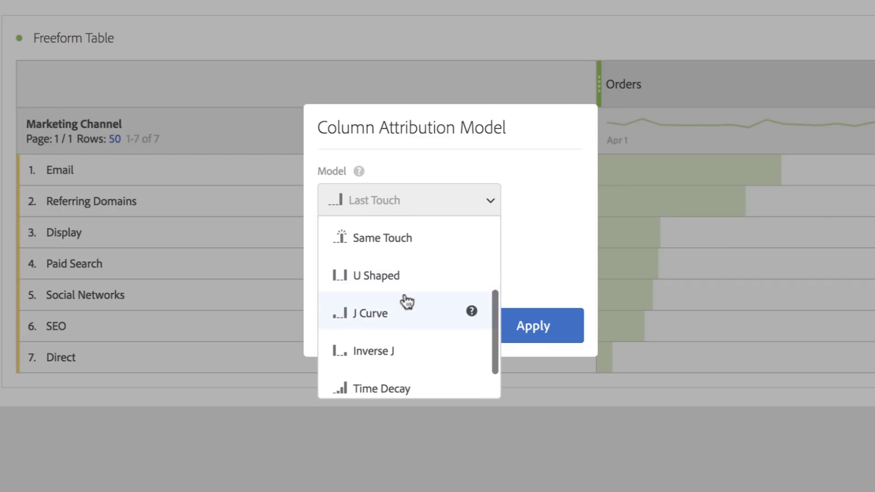
pyautogui.scroll(-2, 404, 256)
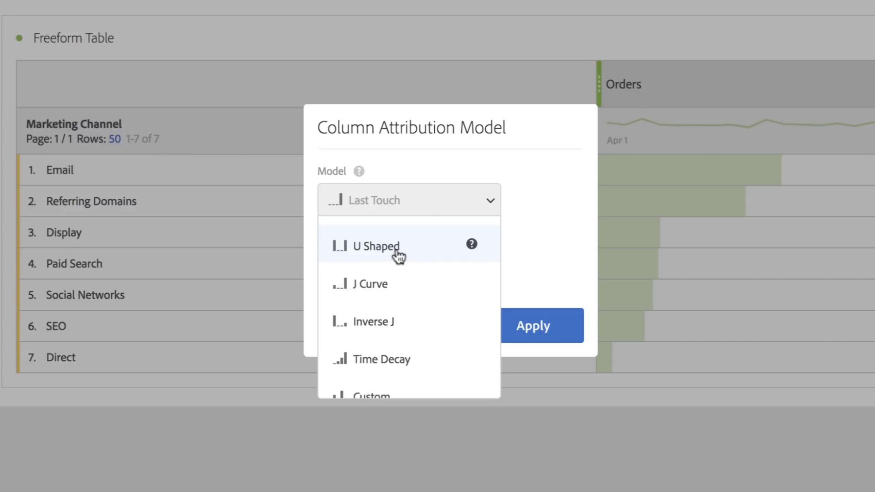
pyautogui.scroll(-1, 399, 257)
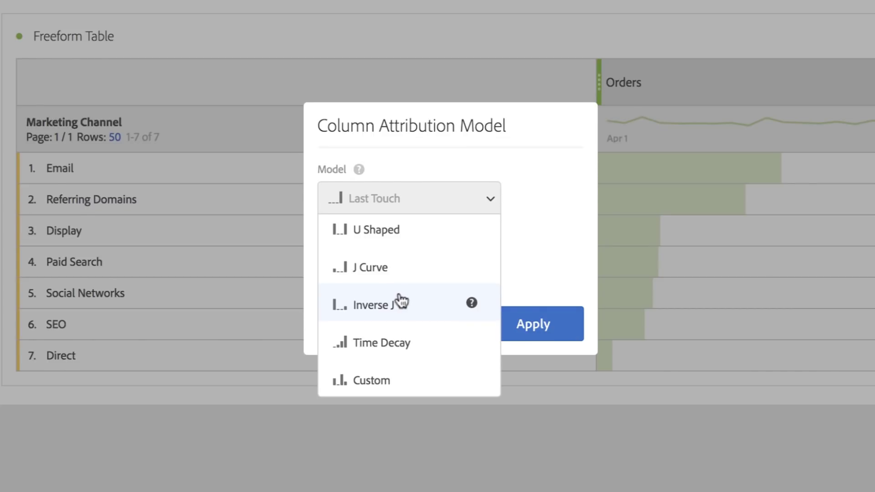
pyautogui.click(396, 343)
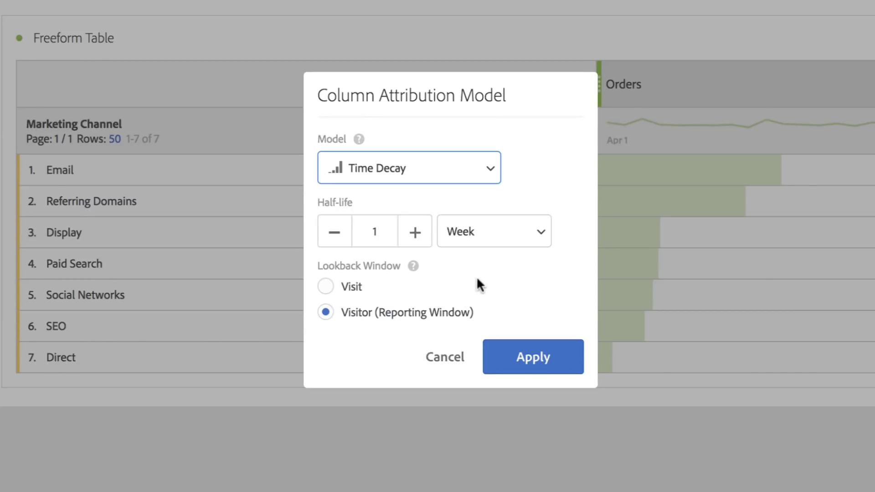
# Apply a Custom model to Orders weighting Starter 10, Player 80, Closer 10 with Visitor lookback
pyautogui.click(485, 172)
pyautogui.scroll(-4, 433, 219)
pyautogui.click(382, 352)
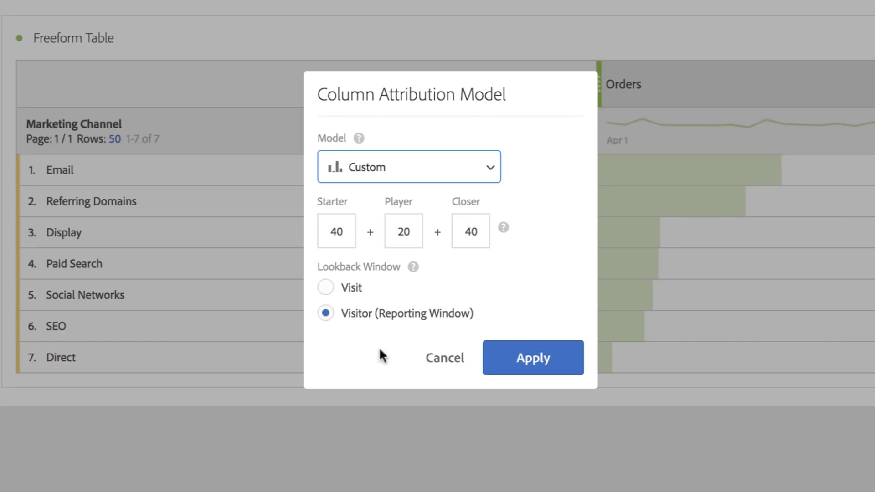
pyautogui.moveTo(331, 236); pyautogui.dragTo(362, 236)
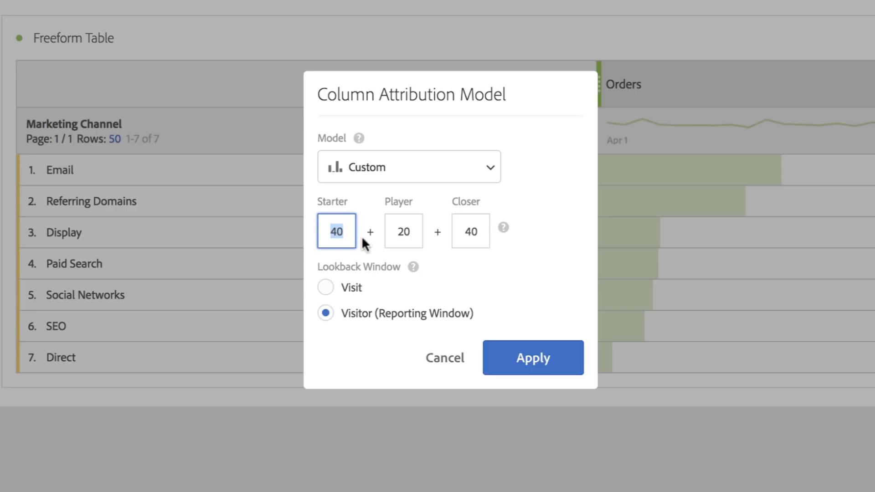
pyautogui.write('10')
pyautogui.press('Tab')
pyautogui.write('80')
pyautogui.doubleClick(463, 234)
pyautogui.write('10')
pyautogui.press('Tab')
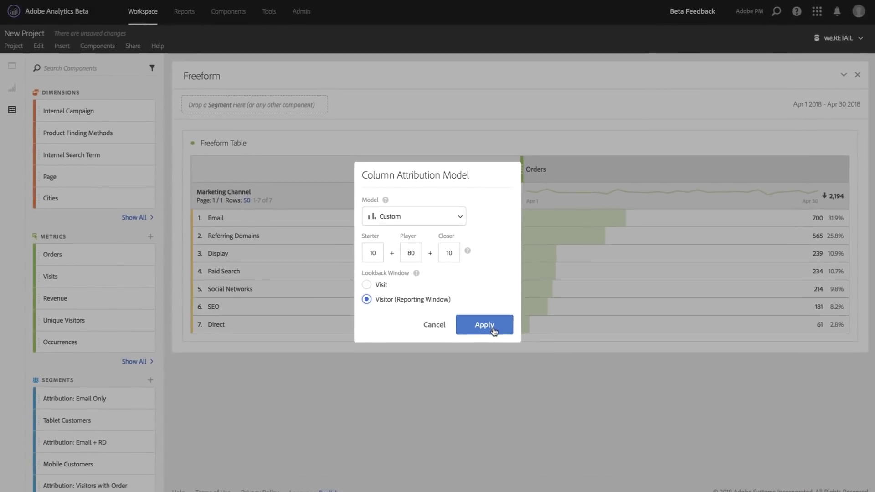
pyautogui.click(529, 346)
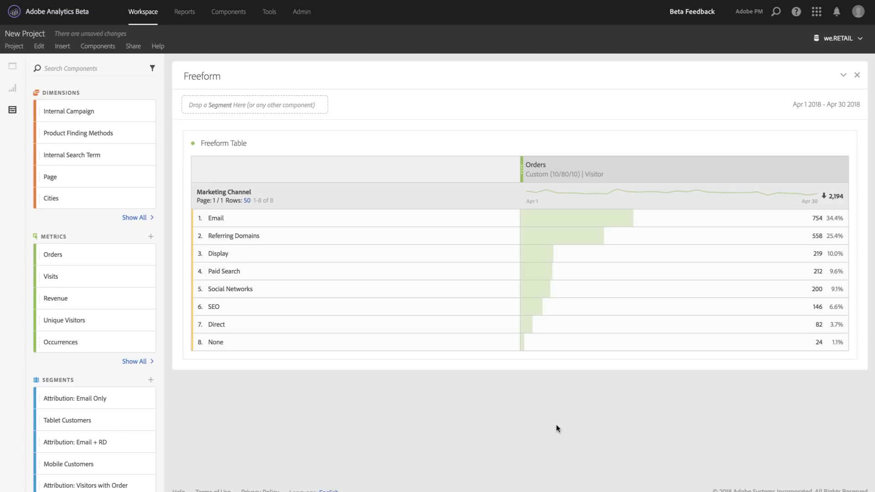
# Duplicate the Orders column into First Touch and Linear attribution copies for comparison
pyautogui.moveTo(591, 169)
pyautogui.moveTo(699, 169); pyautogui.dragTo(831, 171)
pyautogui.click(831, 170)
pyautogui.click(808, 429)
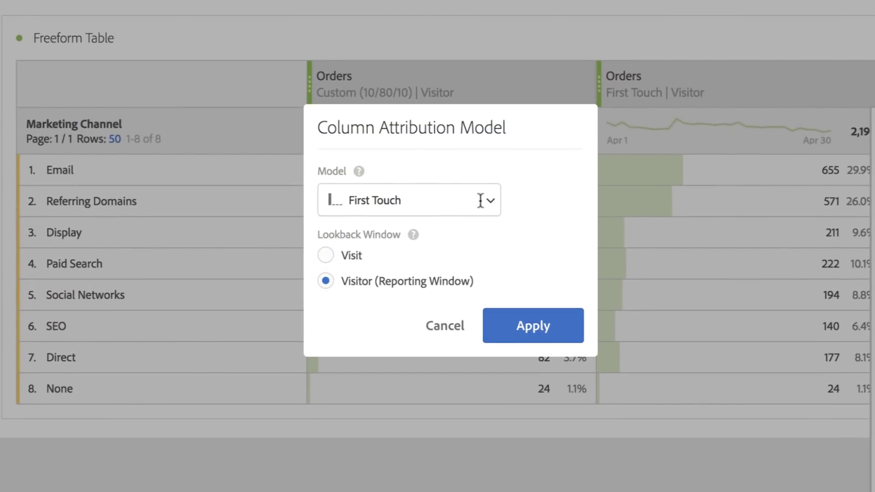
pyautogui.click(480, 201)
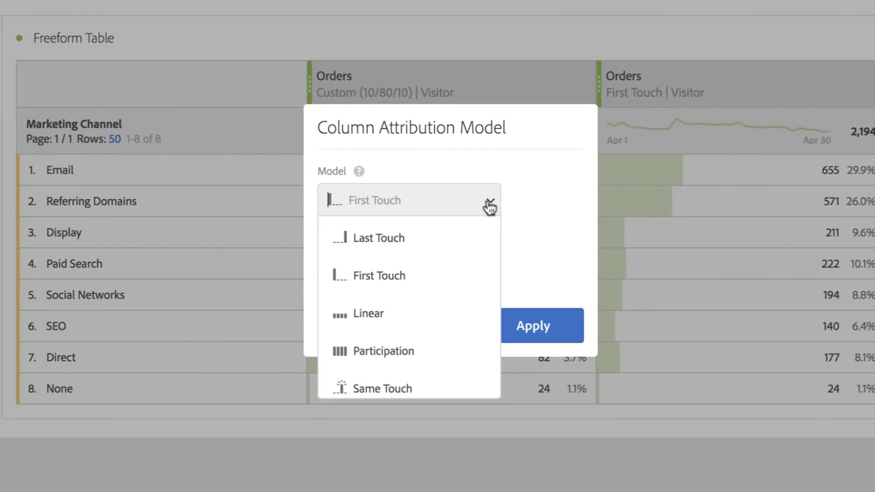
pyautogui.click(426, 318)
pyautogui.click(525, 327)
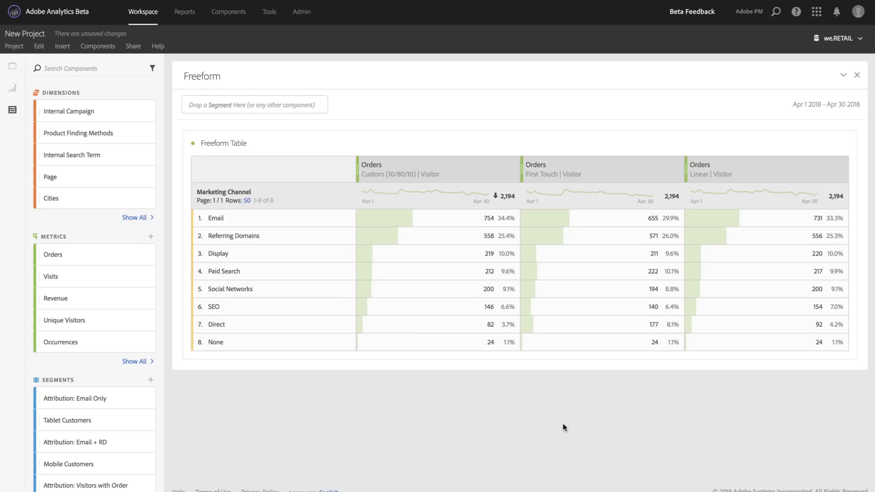
# Break the Custom-attributed Orders column down by Timberline GTX Boots and Wasatch Xtreme Parka
pyautogui.moveTo(68, 420); pyautogui.dragTo(239, 113)
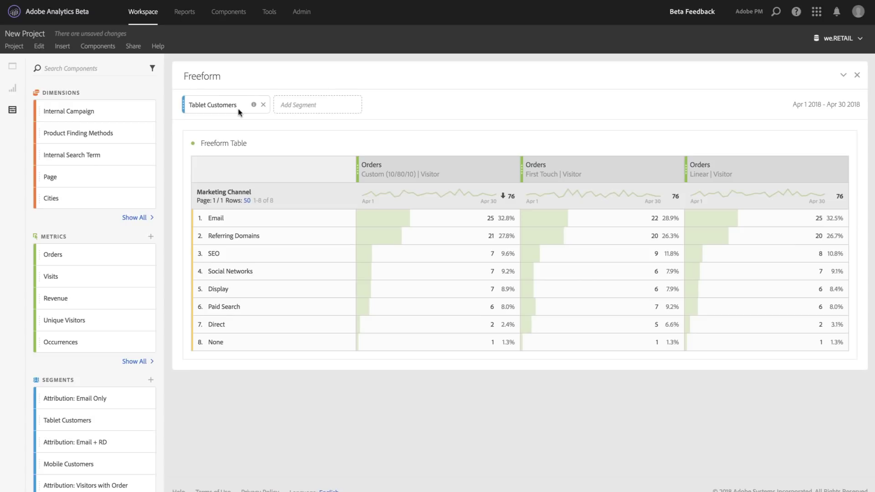
pyautogui.click(263, 104)
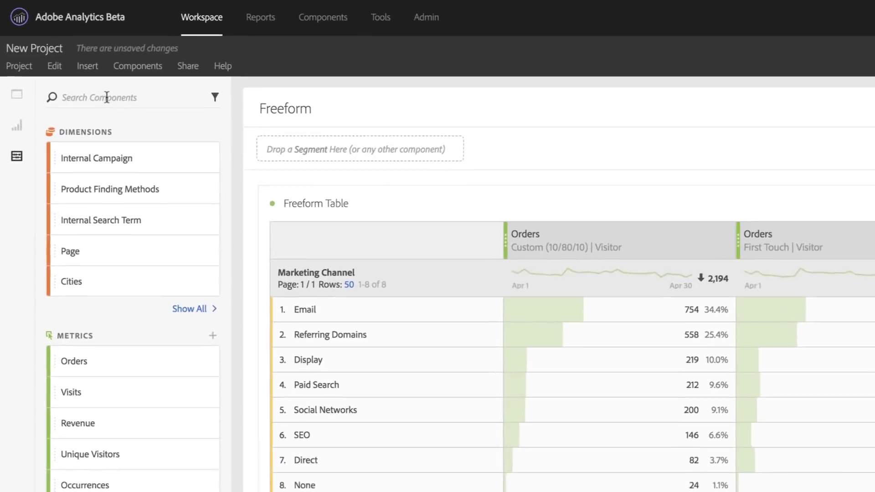
pyautogui.click(106, 97)
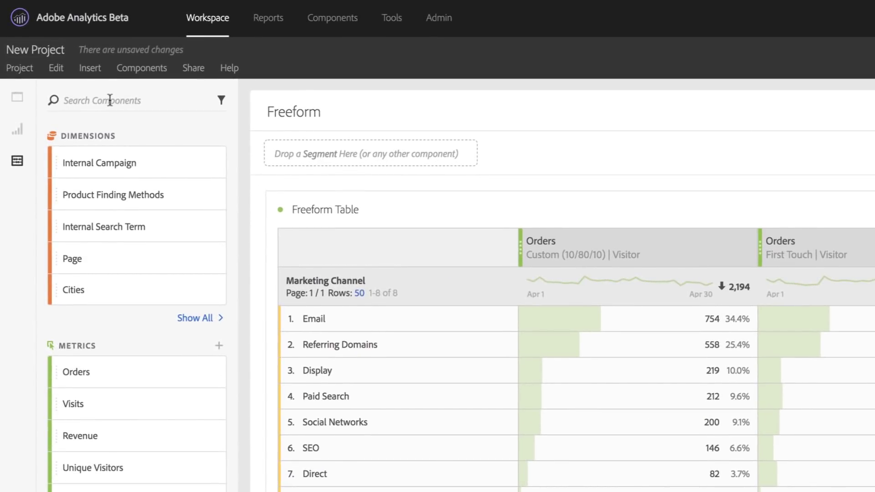
pyautogui.write('product')
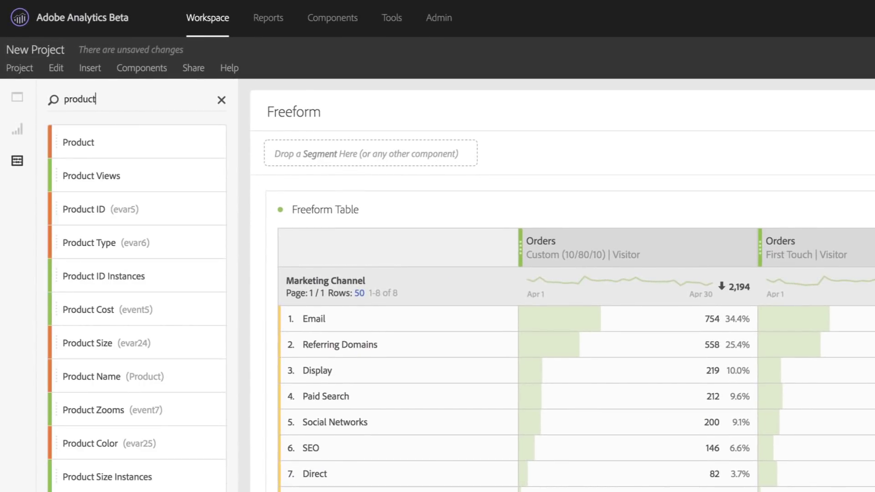
pyautogui.click(213, 144)
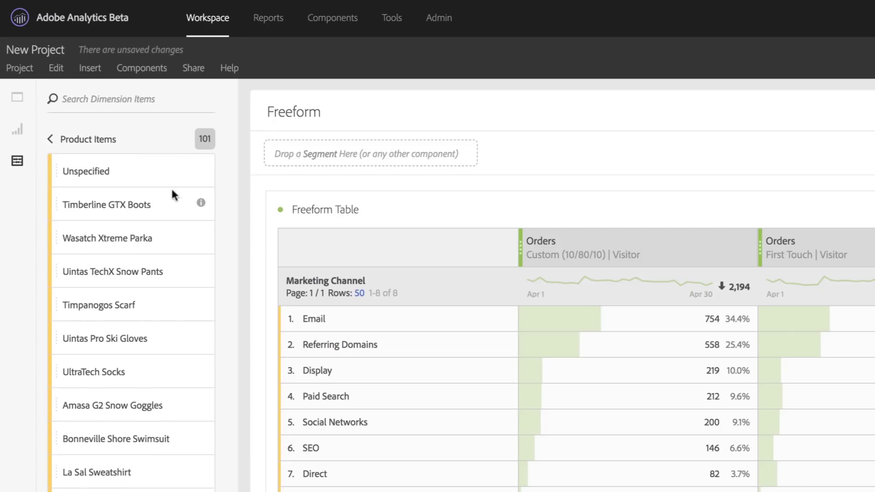
pyautogui.click(125, 205)
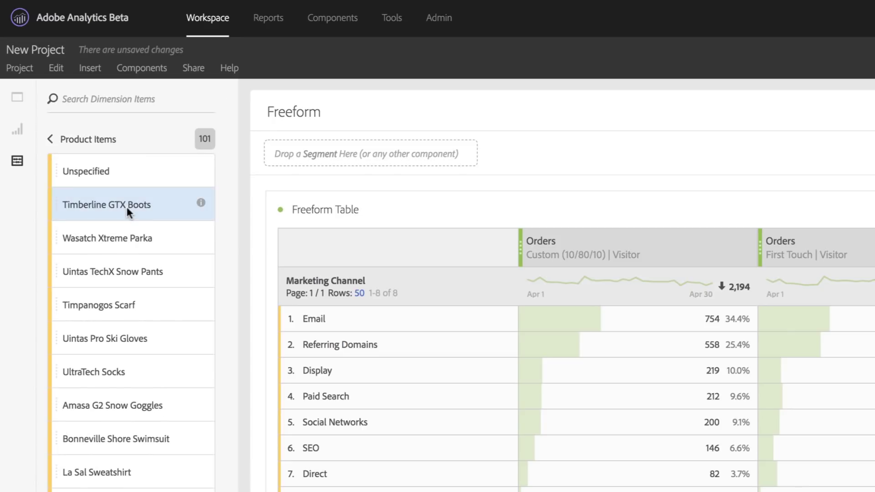
pyautogui.keyDown('ctrl'); pyautogui.click(132, 242); pyautogui.keyUp('ctrl')
pyautogui.moveTo(89, 236); pyautogui.dragTo(622, 229)
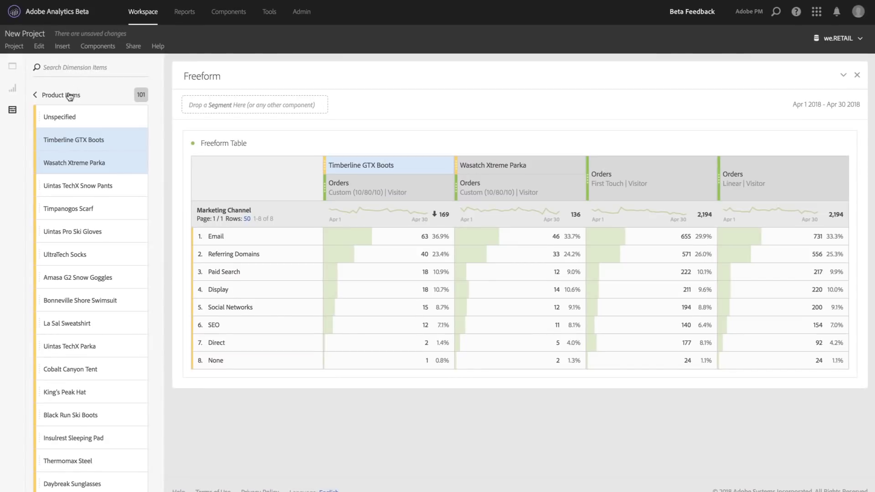
pyautogui.click(70, 95)
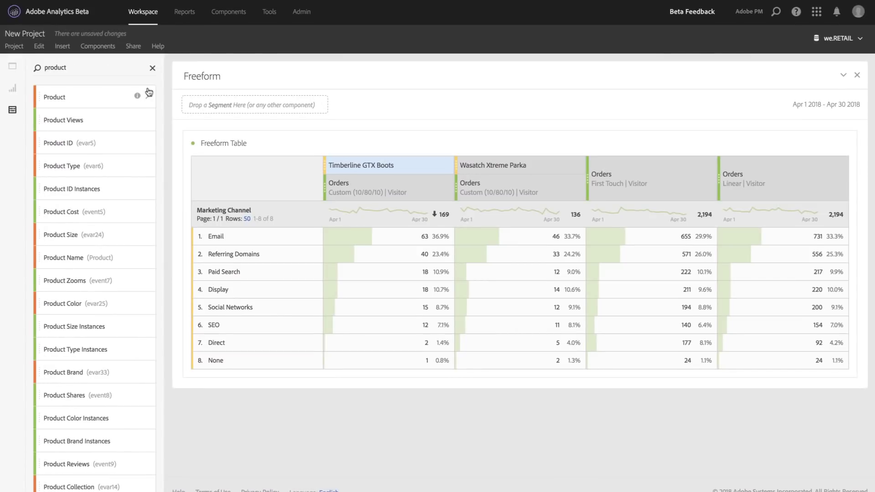
# Search 'detail' and nest Marketing Channel Detail under the Email row, listing 368 tracking codes
pyautogui.click(153, 68)
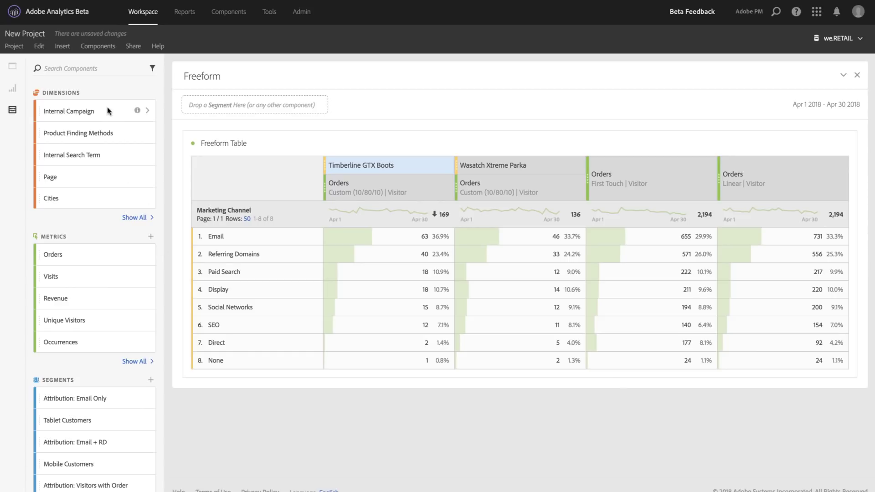
pyautogui.click(93, 68)
pyautogui.write('detail')
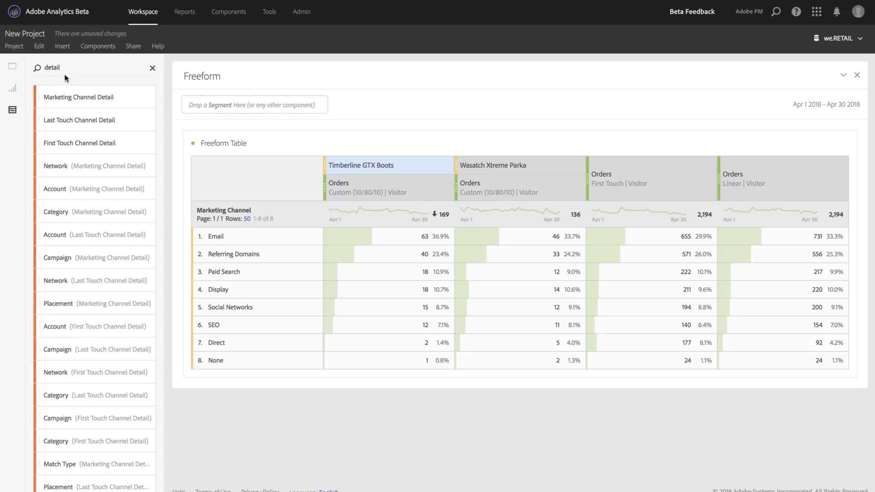
pyautogui.moveTo(59, 102); pyautogui.dragTo(244, 242)
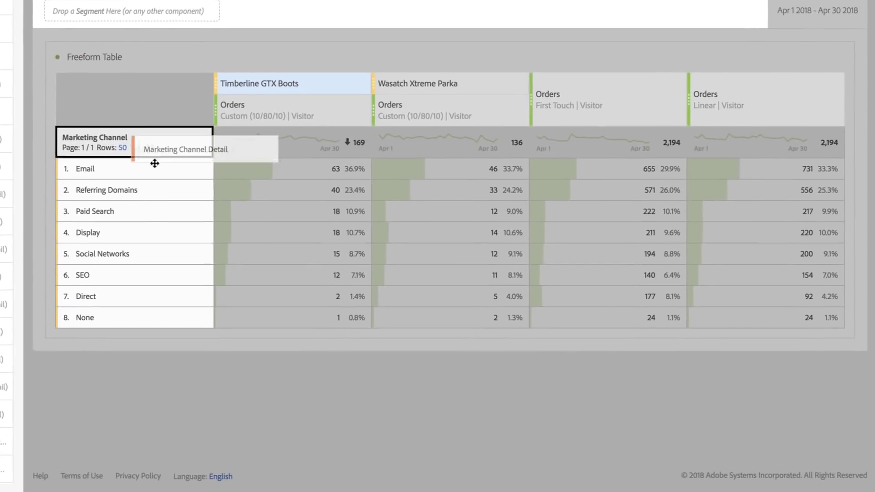
pyautogui.moveTo(115, 173); pyautogui.dragTo(114, 171)
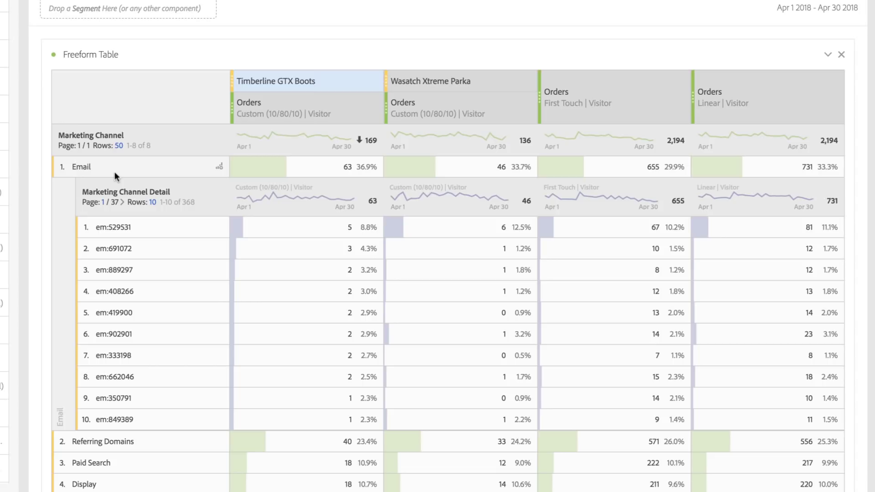
# Switch the Timberline GTX Boots detail column under Email to Linear attribution
pyautogui.moveTo(325, 190)
pyautogui.click(324, 189)
pyautogui.click(378, 145)
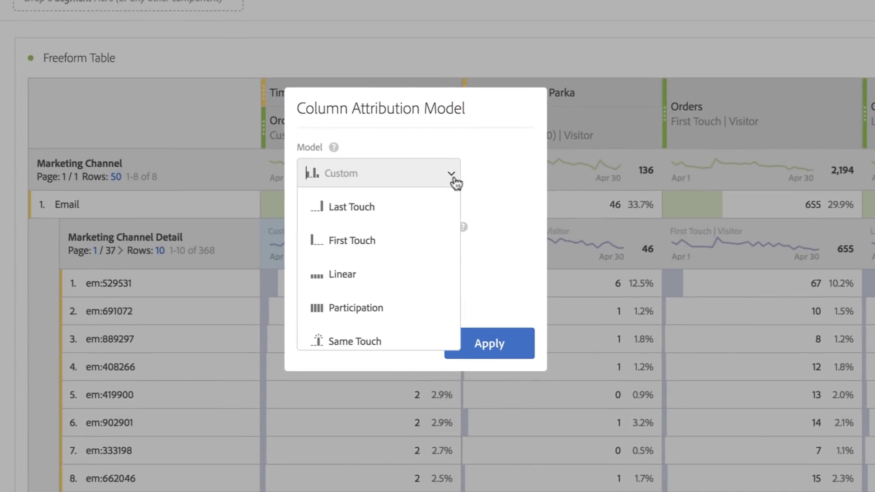
pyautogui.click(353, 276)
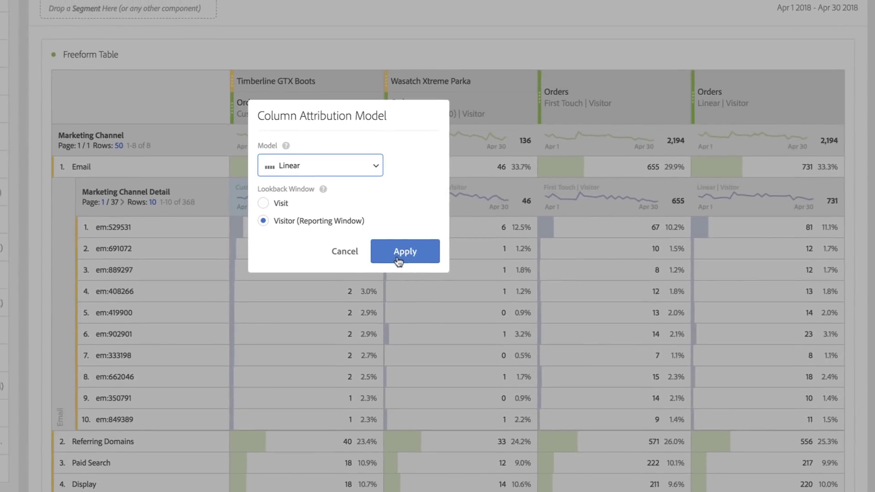
pyautogui.click(398, 259)
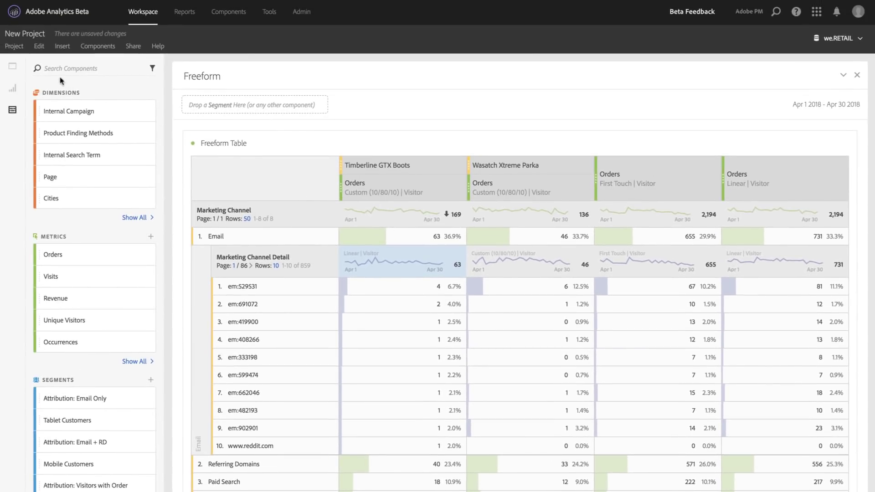
# Search 'page ty' and swap the Marketing Channel rows for Page Type
pyautogui.click(52, 70)
pyautogui.write('page ty')
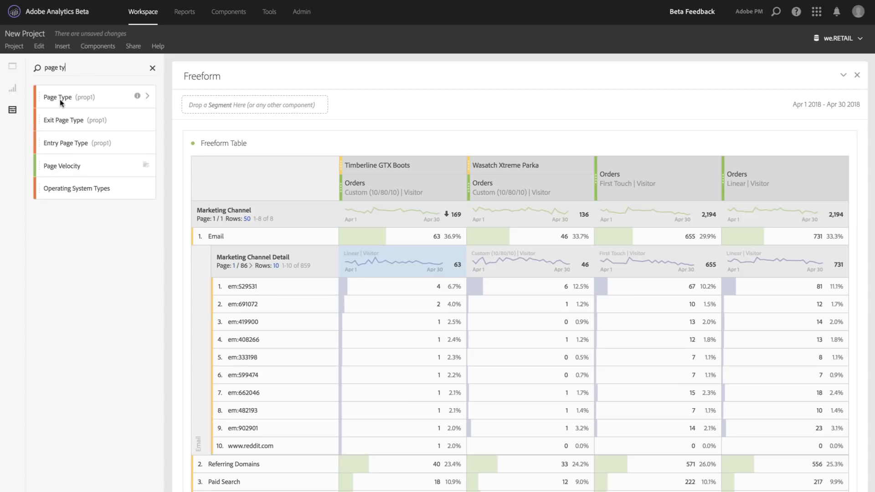
pyautogui.moveTo(62, 101); pyautogui.dragTo(234, 214)
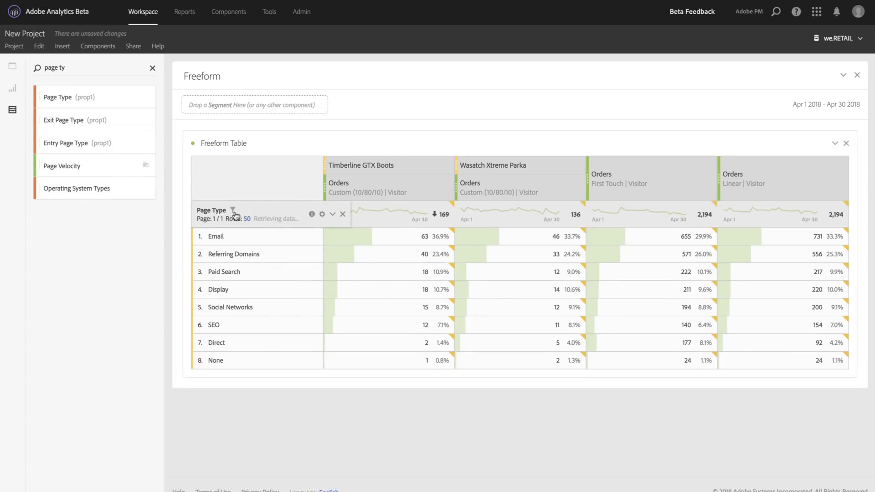